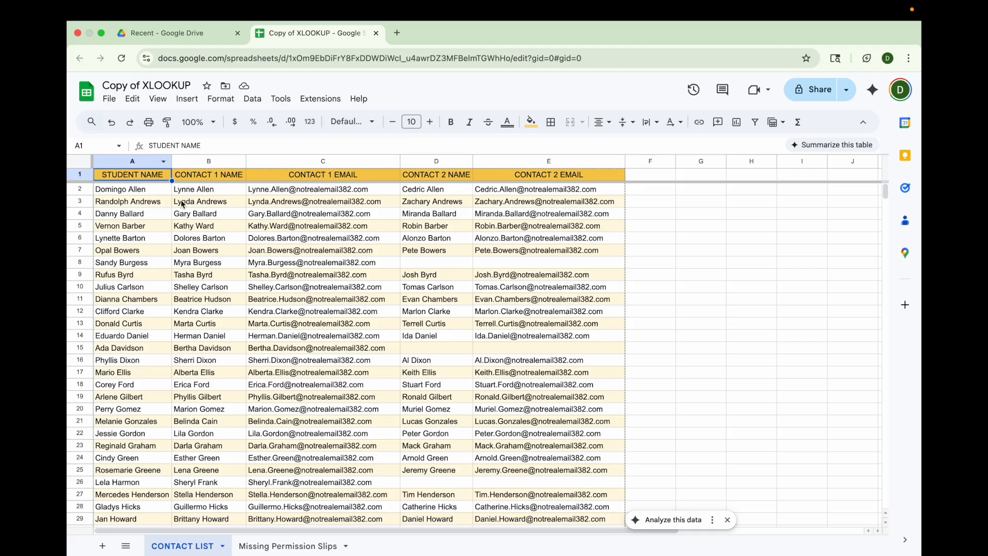
Step: Review the student name, contact name and contact email columns on the CONTACT LIST sheet
left_click(134, 161)
left_click(204, 161)
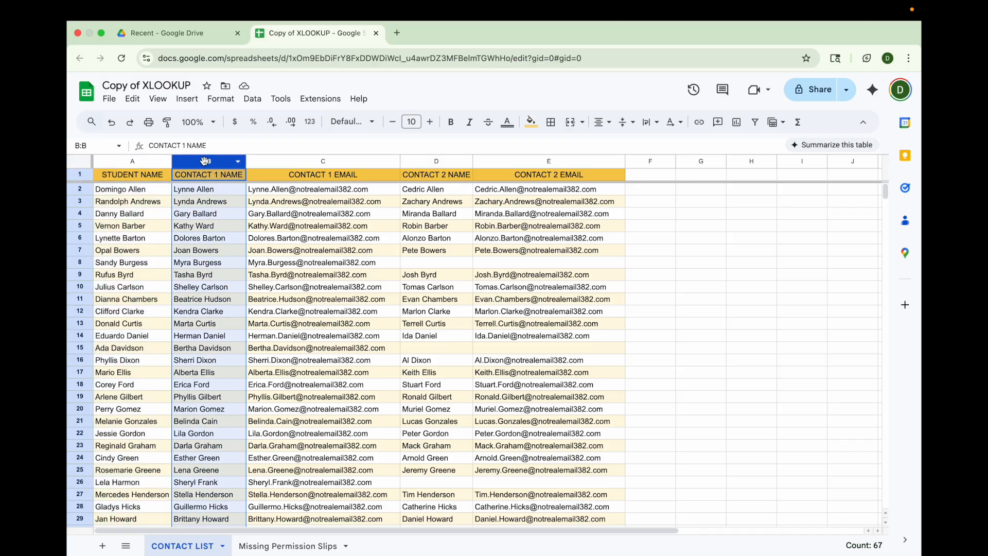
left_click(311, 161)
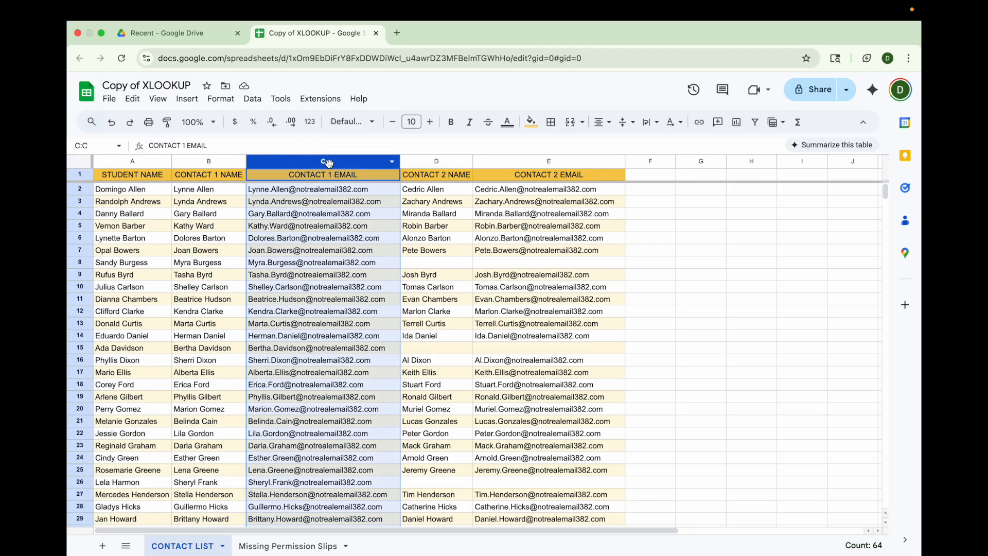
left_click(445, 162)
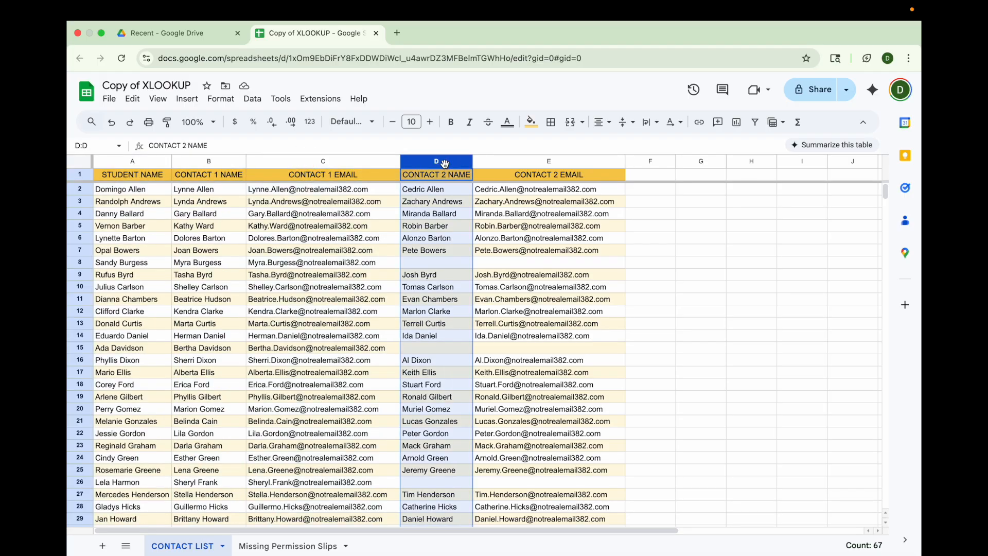
left_click(506, 164)
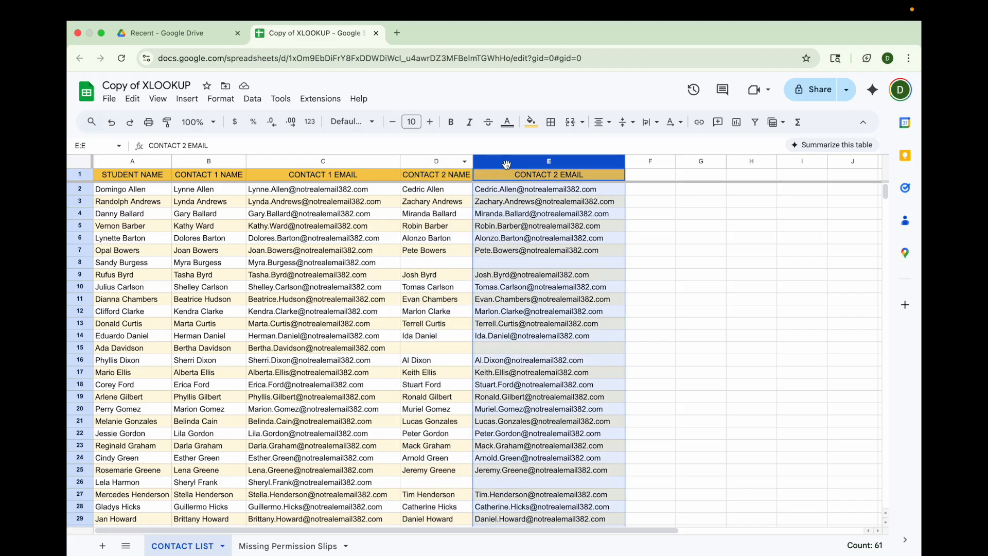
Step: Review the student names and empty parent email columns on the Missing Permission Slips sheet
left_click(315, 546)
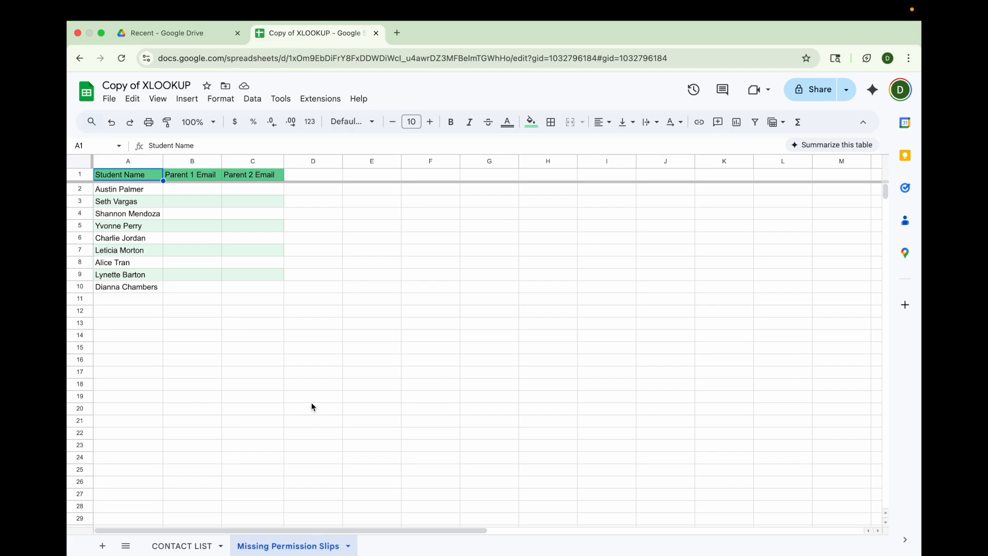
left_click_drag(135, 192, 132, 290)
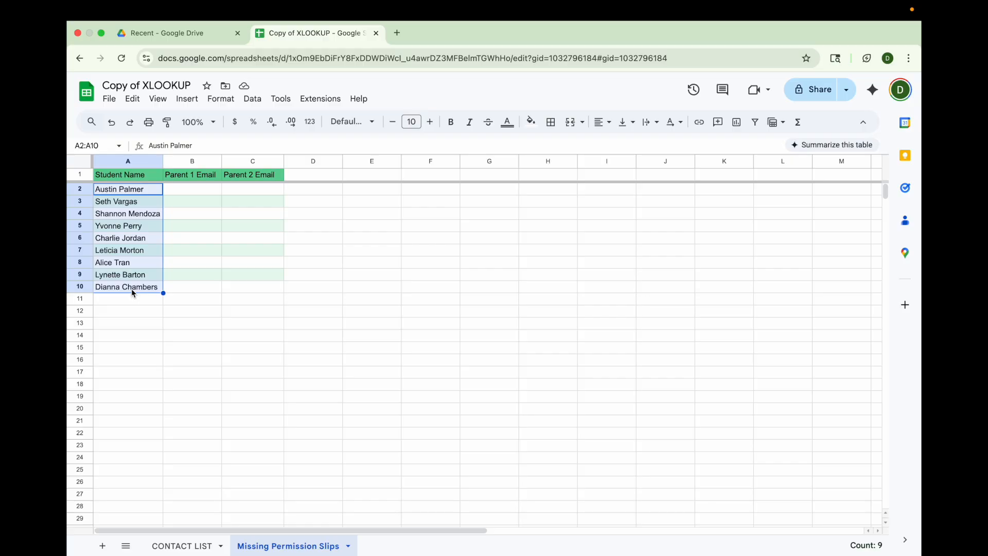
left_click(137, 194)
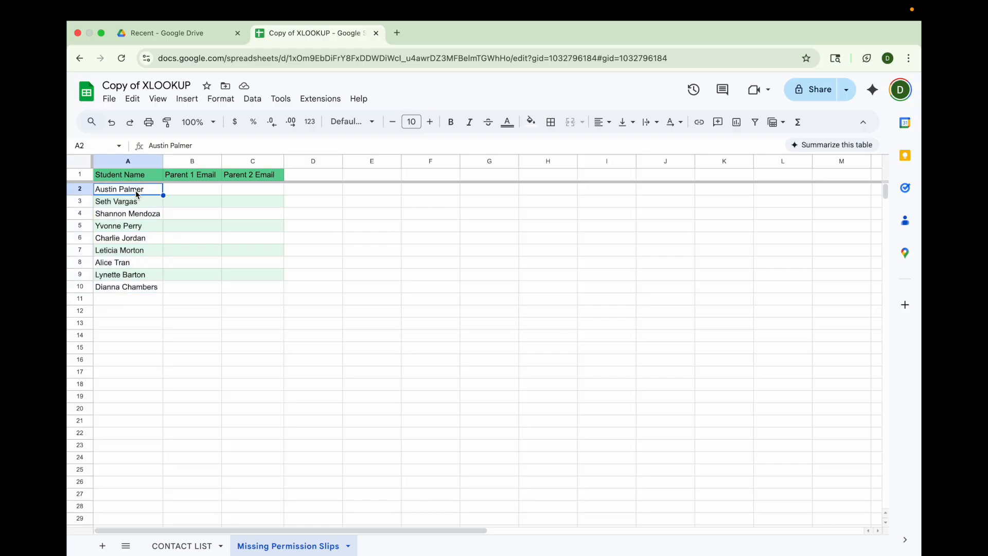
left_click_drag(136, 190, 133, 302)
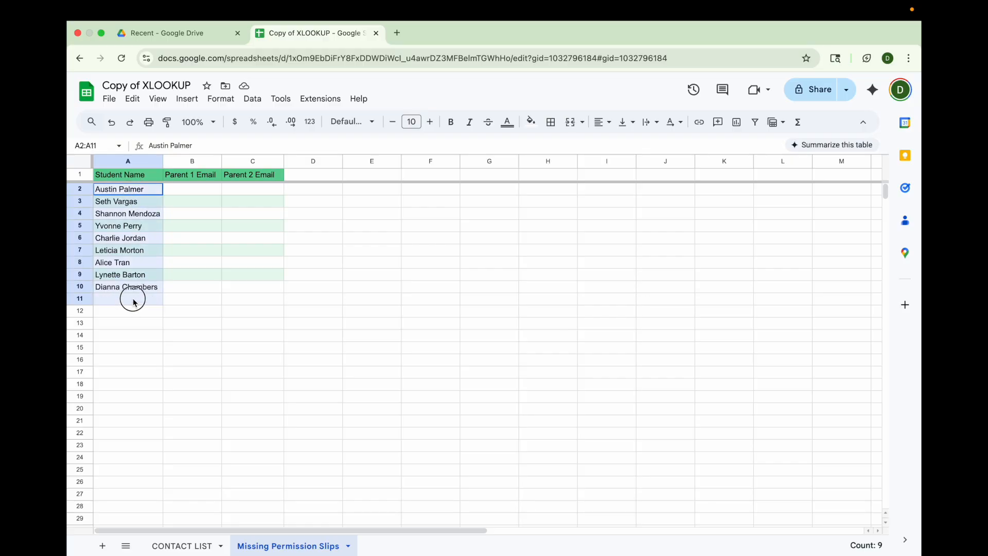
left_click(183, 545)
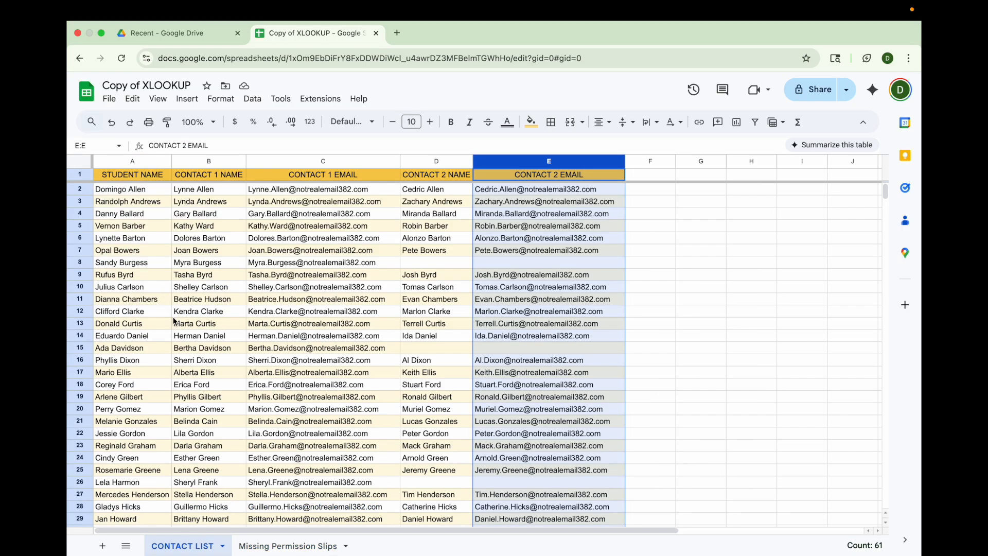
left_click(295, 549)
left_click(220, 363)
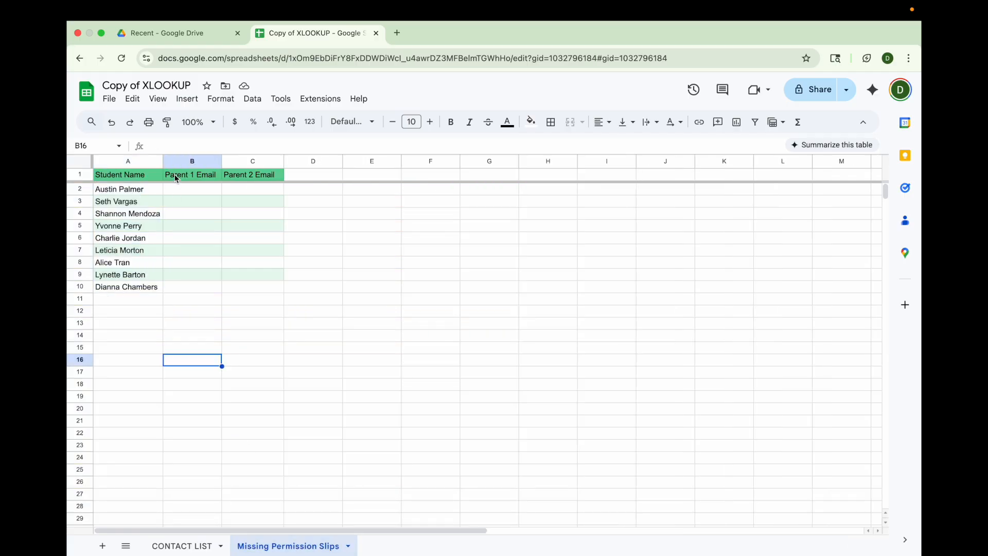
left_click(174, 188)
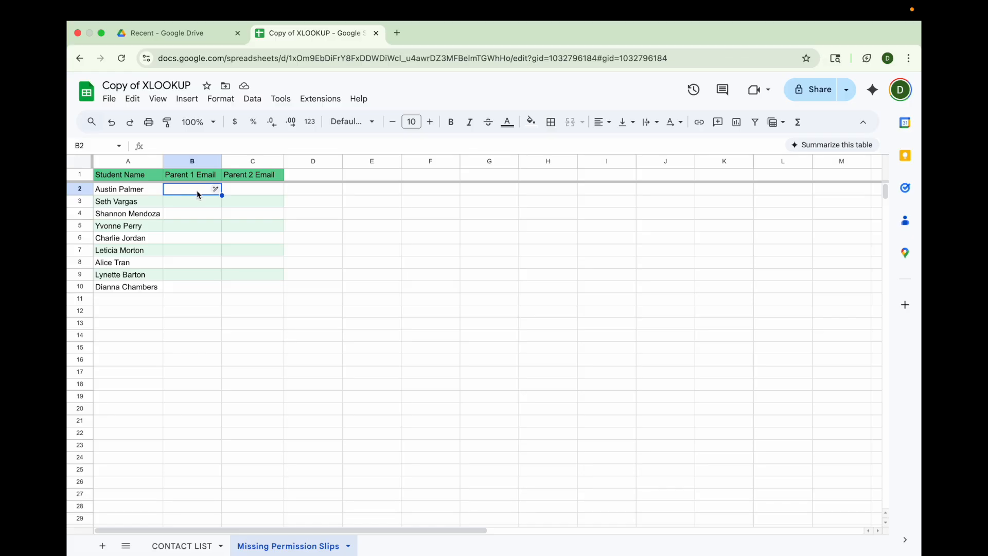
left_click(153, 195)
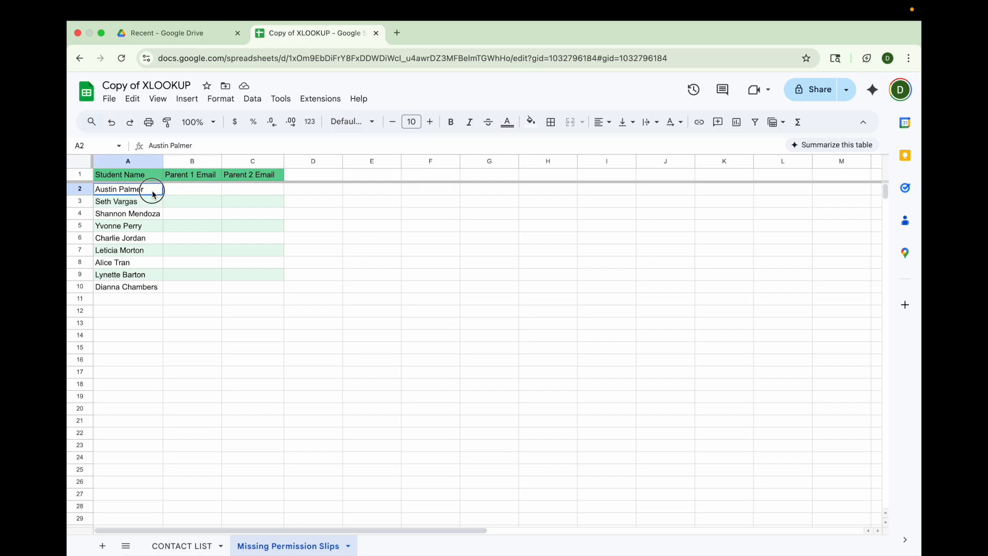
Step: Compare the STUDENT NAME and CONTACT 1 EMAIL columns on the CONTACT LIST sheet
left_click(208, 546)
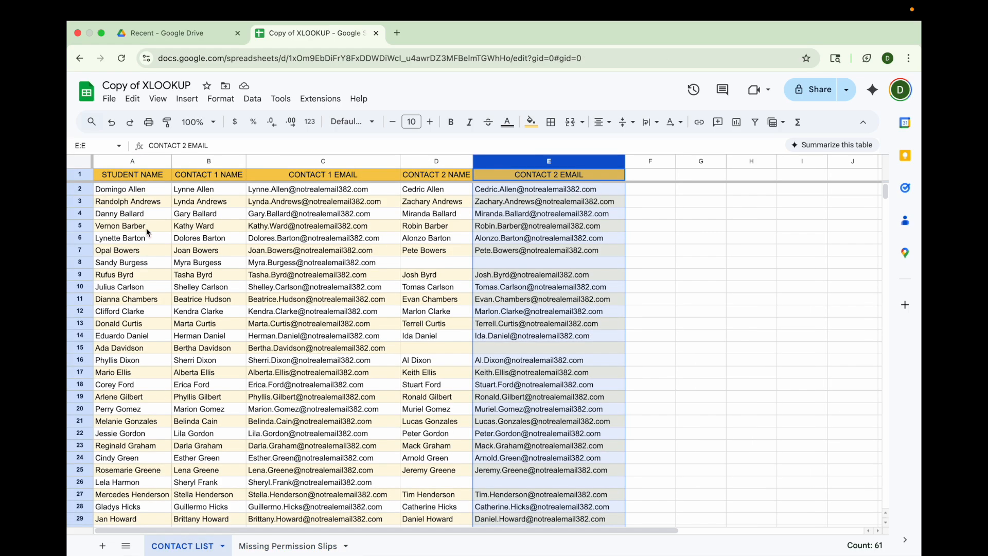
left_click(129, 162)
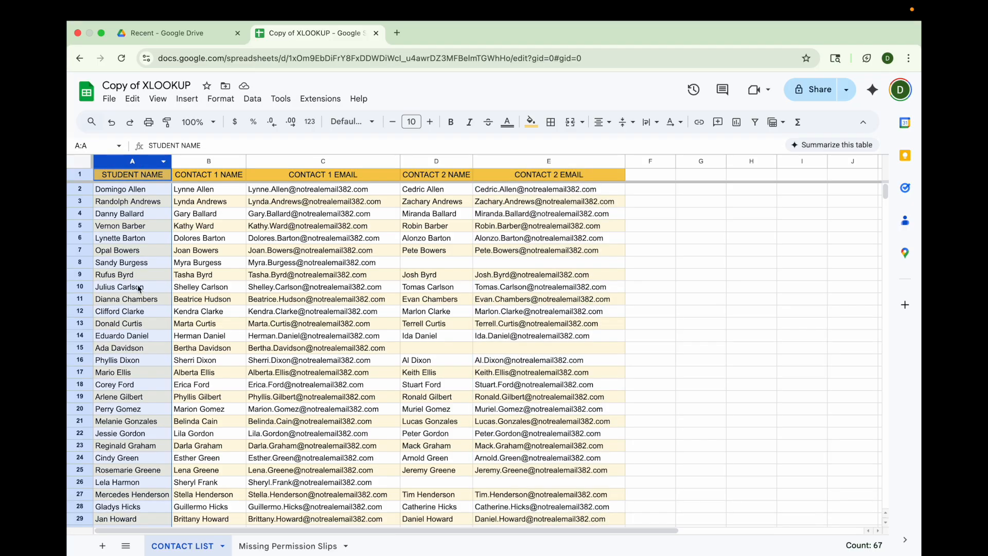
left_click(309, 162)
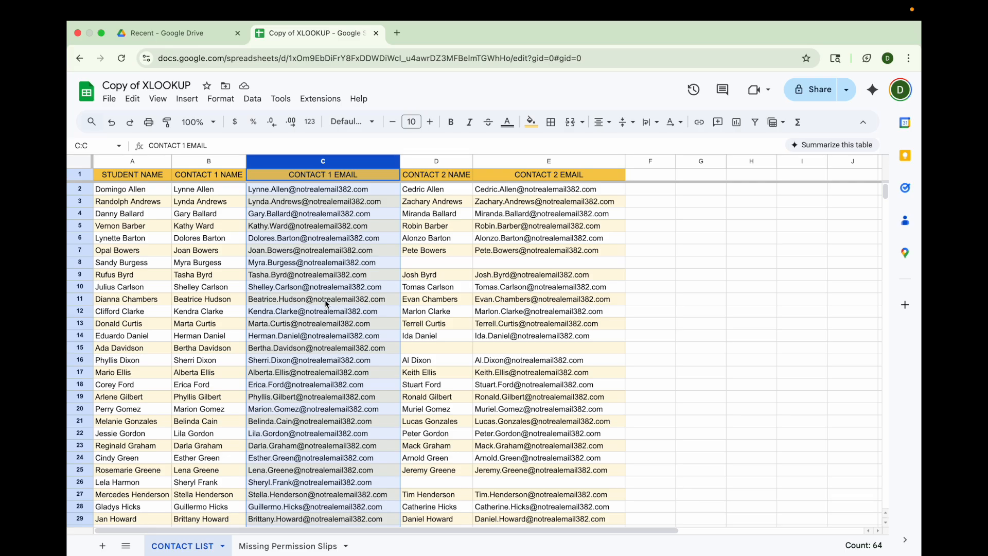
Step: Start an XLOOKUP formula in Parent 1 Email cell B2 of Missing Permission Slips with A2 as the search key
left_click(304, 547)
left_click(203, 189)
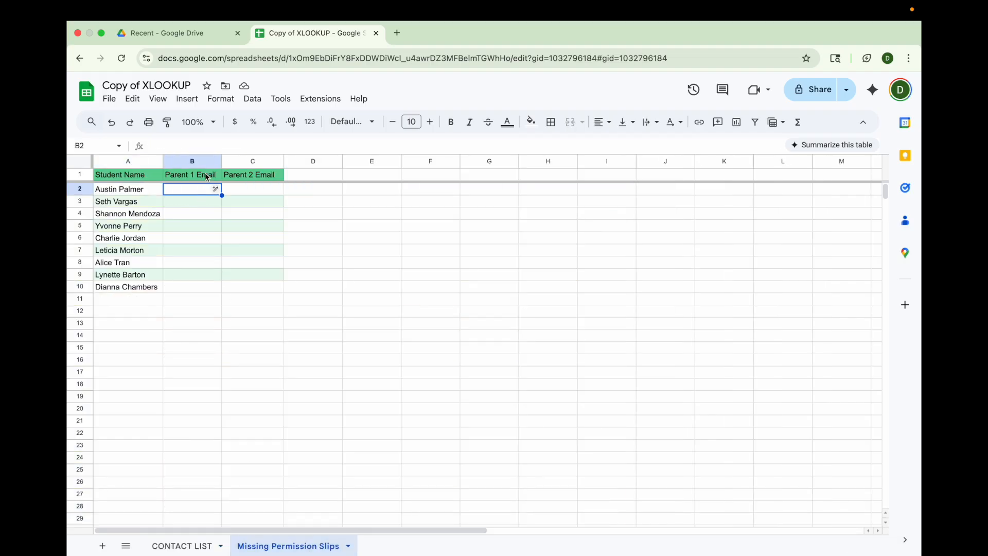
type("=xlookup")
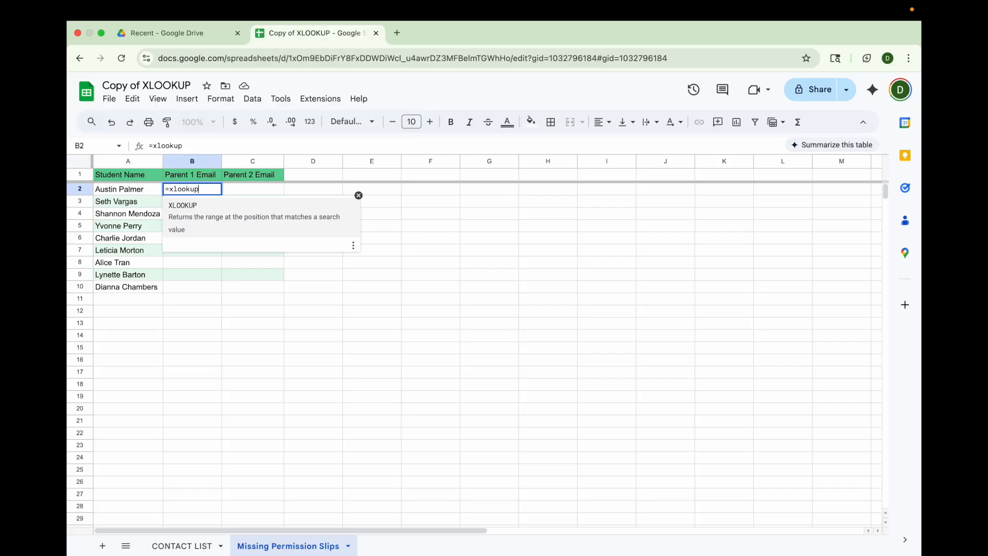
type("(")
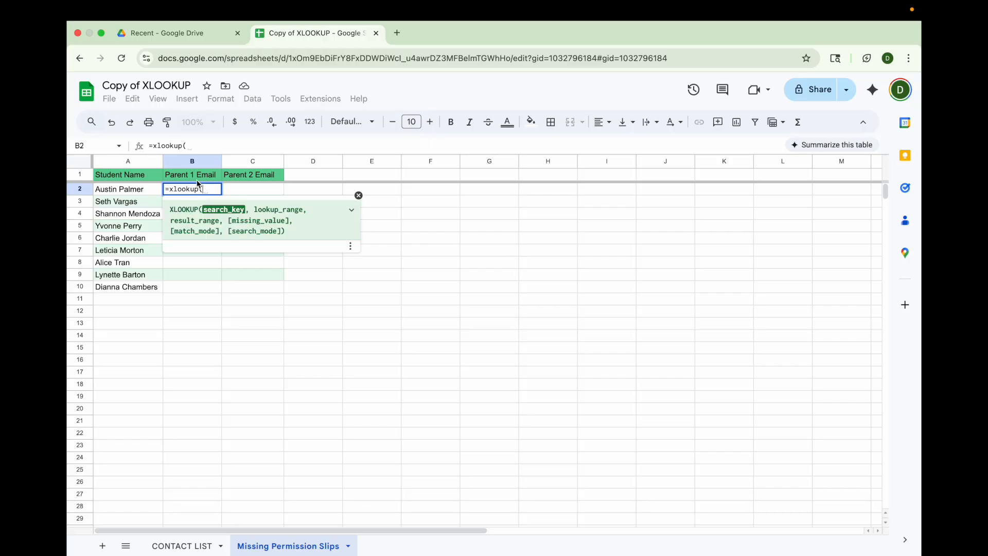
left_click(133, 195)
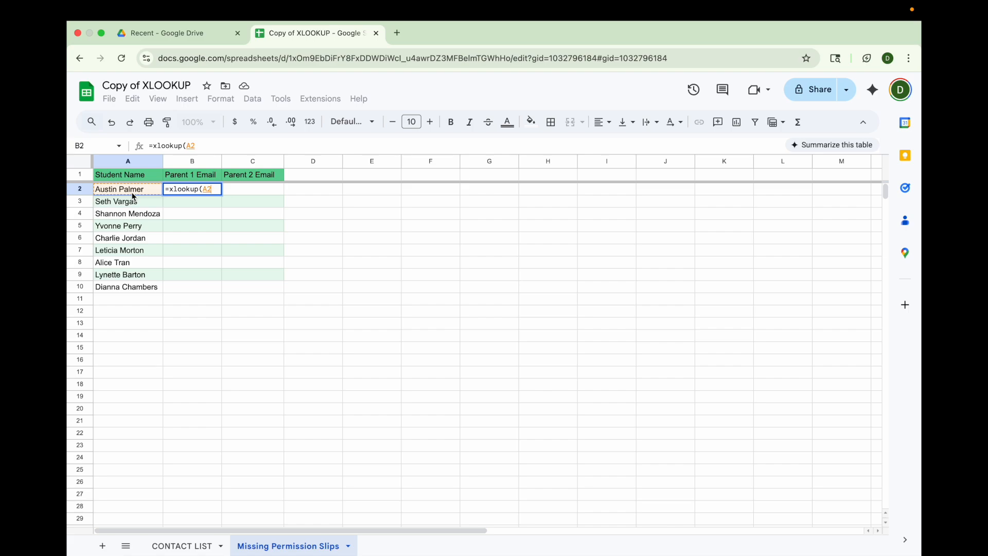
type(",")
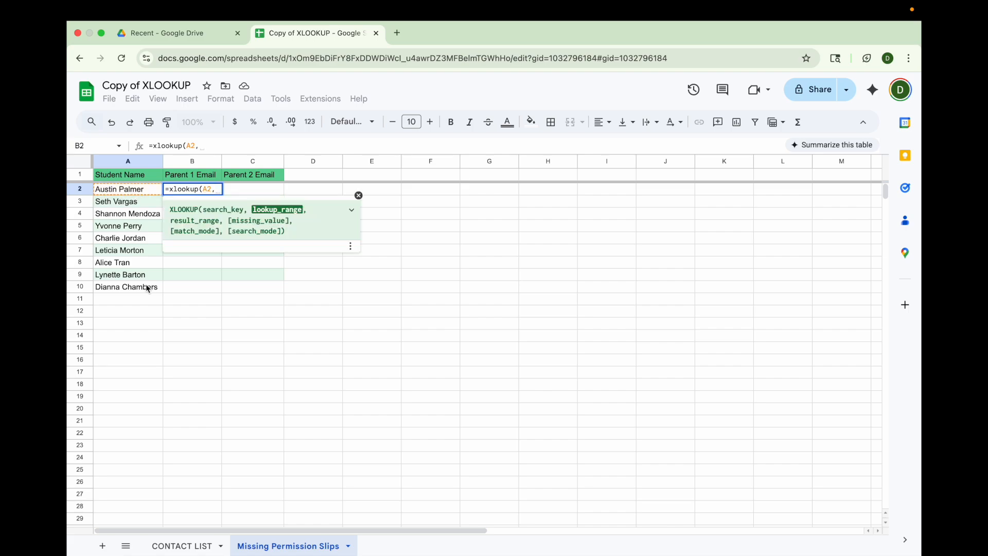
Step: Complete the formula with CONTACT LIST column A as lookup range and column C as result range, then fill it down to B10
left_click(176, 546)
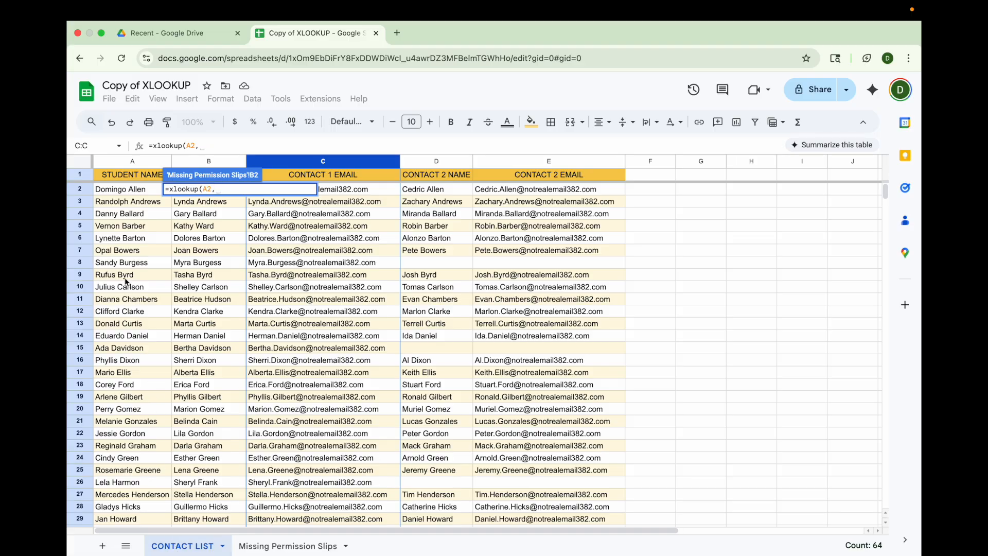
left_click(119, 163)
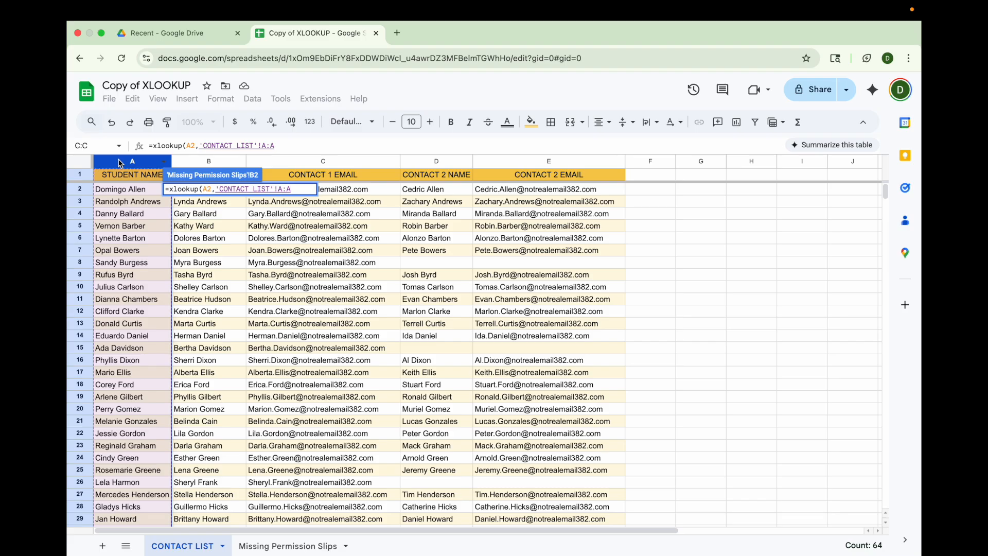
type(",")
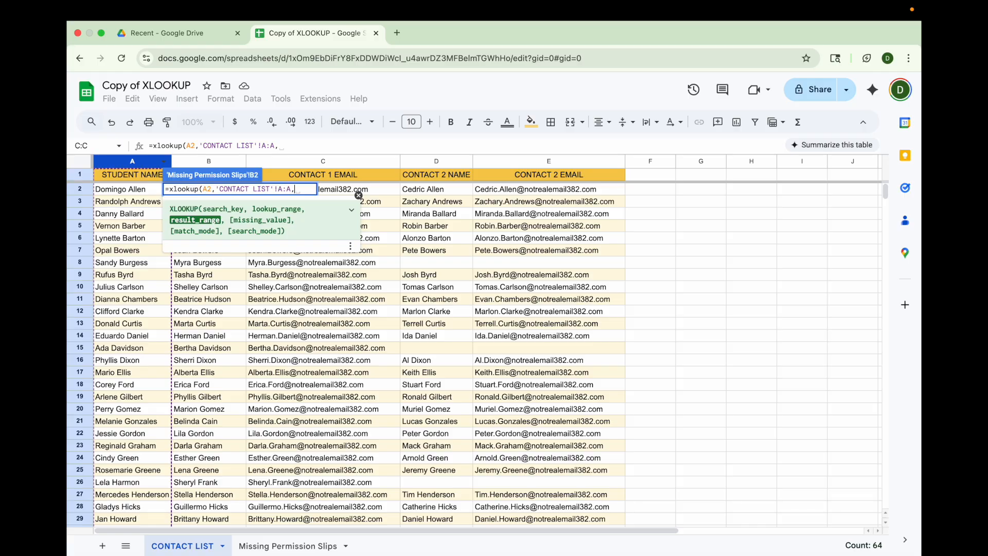
left_click(315, 164)
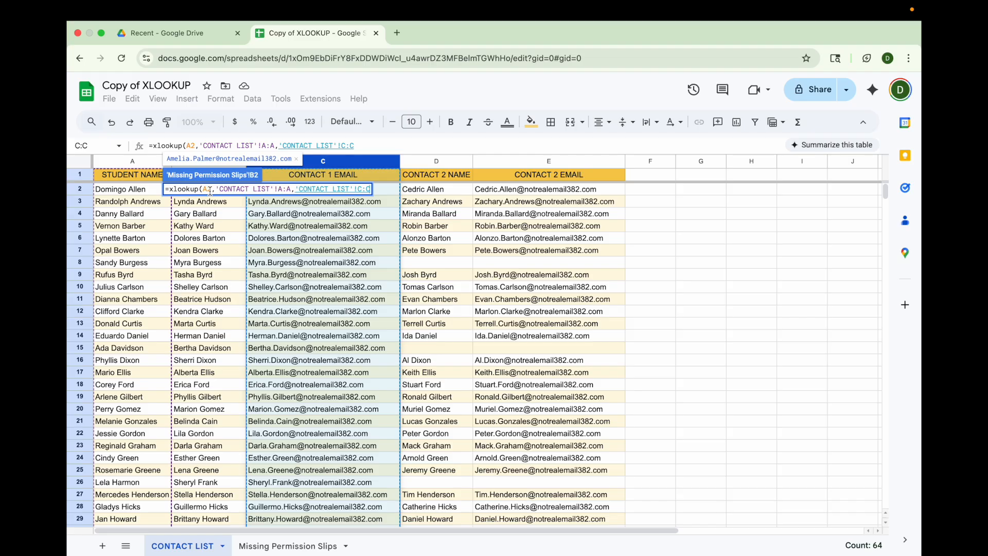
left_click_drag(217, 189, 288, 192)
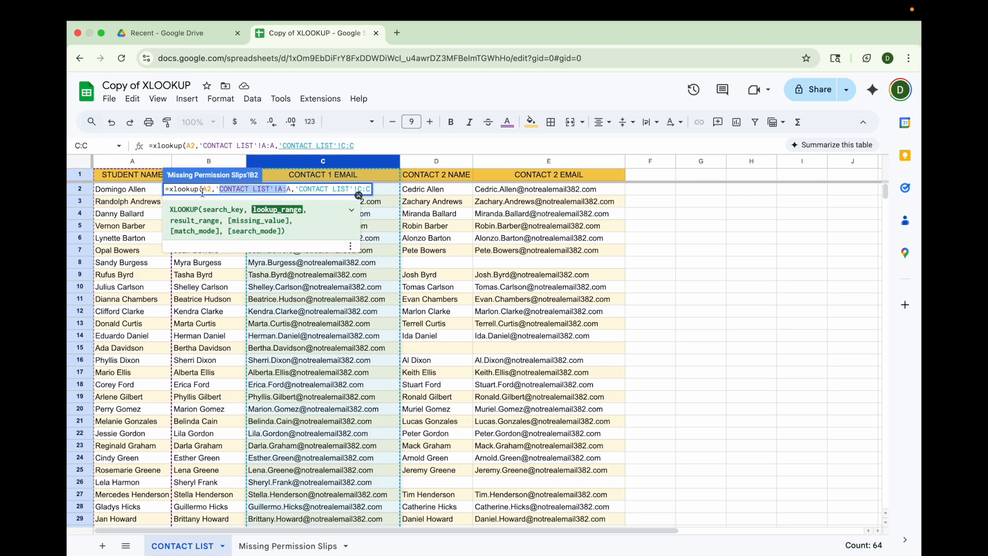
left_click_drag(295, 189, 372, 194)
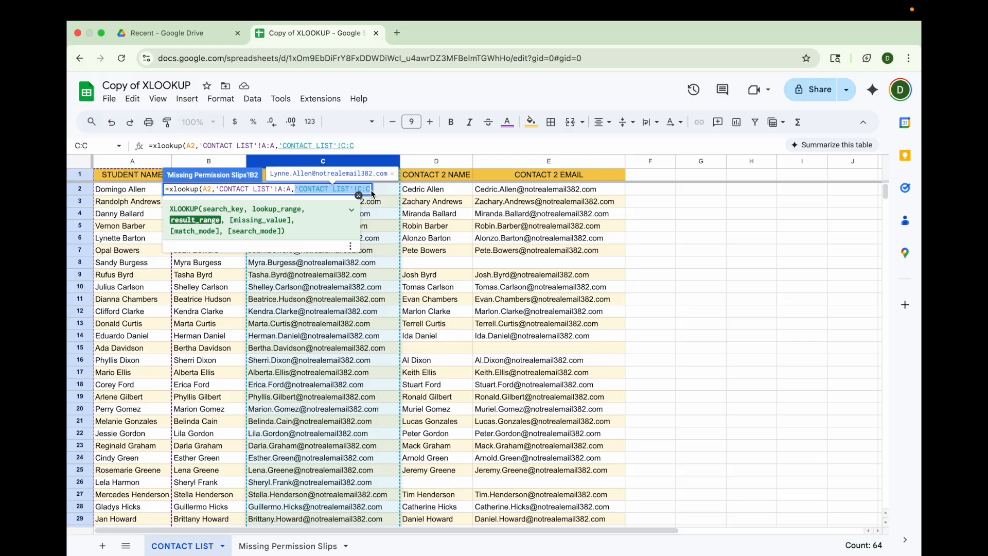
key("Return")
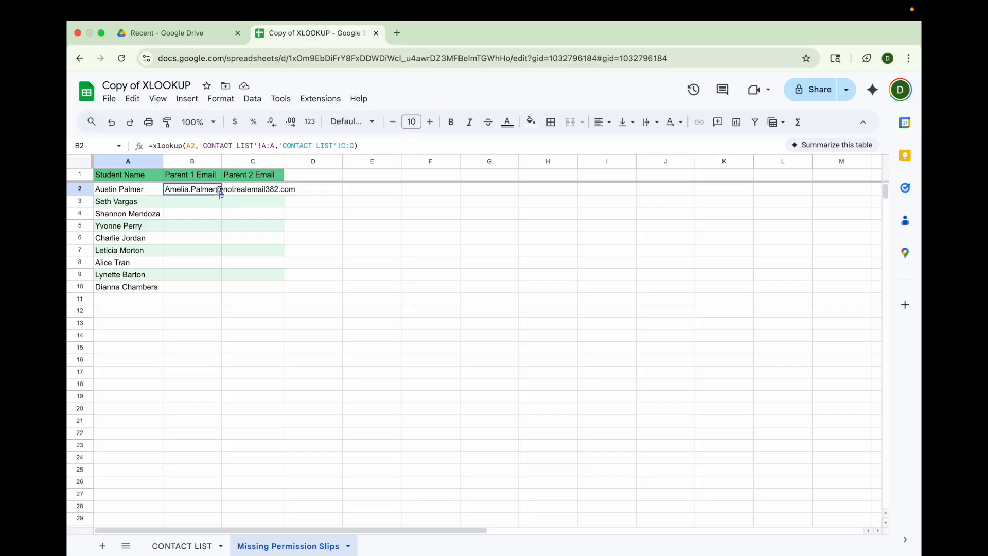
left_click_drag(222, 194, 212, 287)
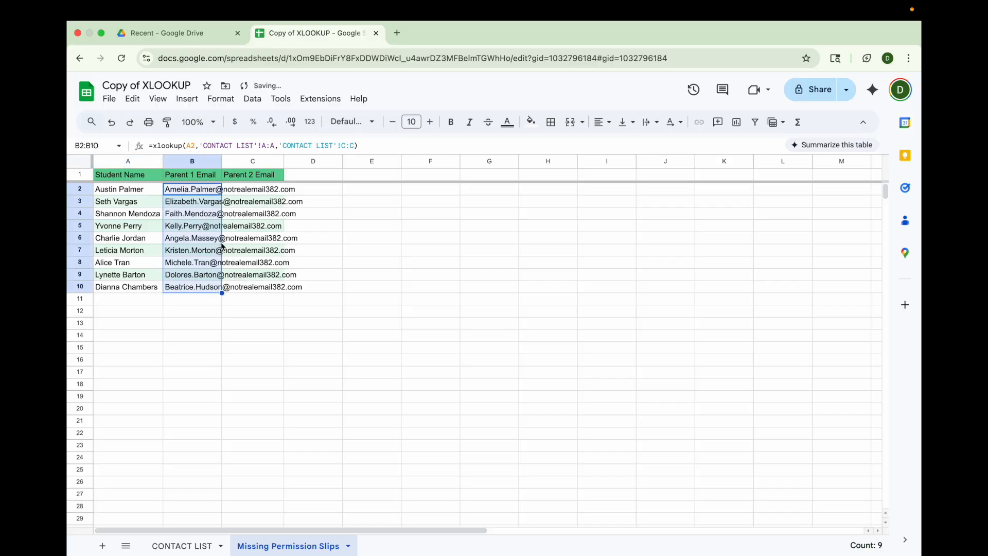
Step: Start an XLOOKUP formula in Parent 2 Email cell C2 with A2 as the search key
left_click(234, 192)
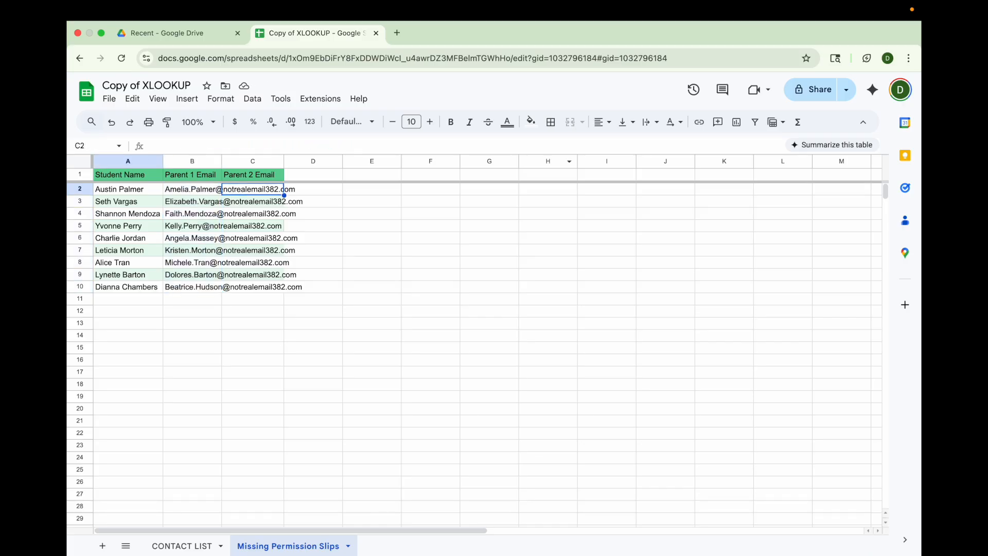
type("=xlo")
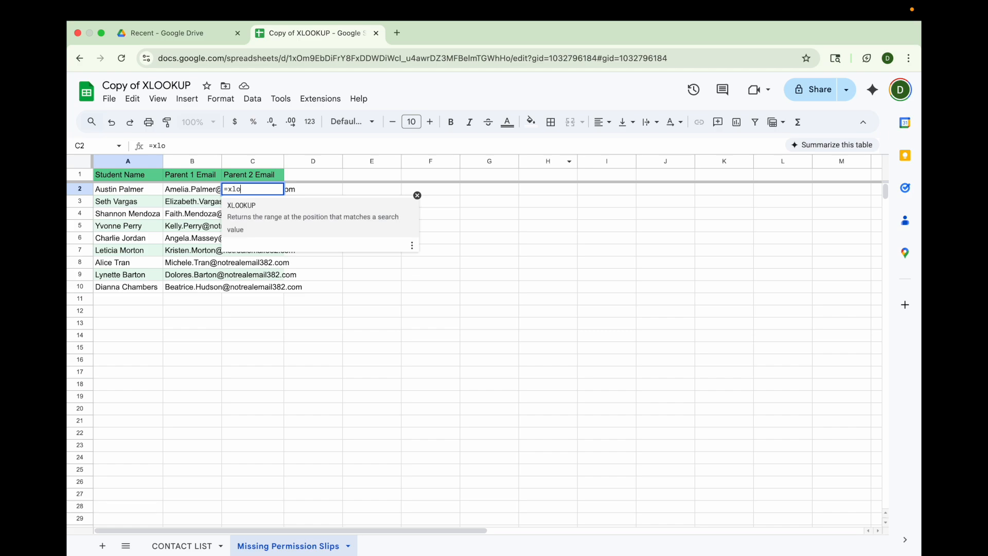
type("okup(")
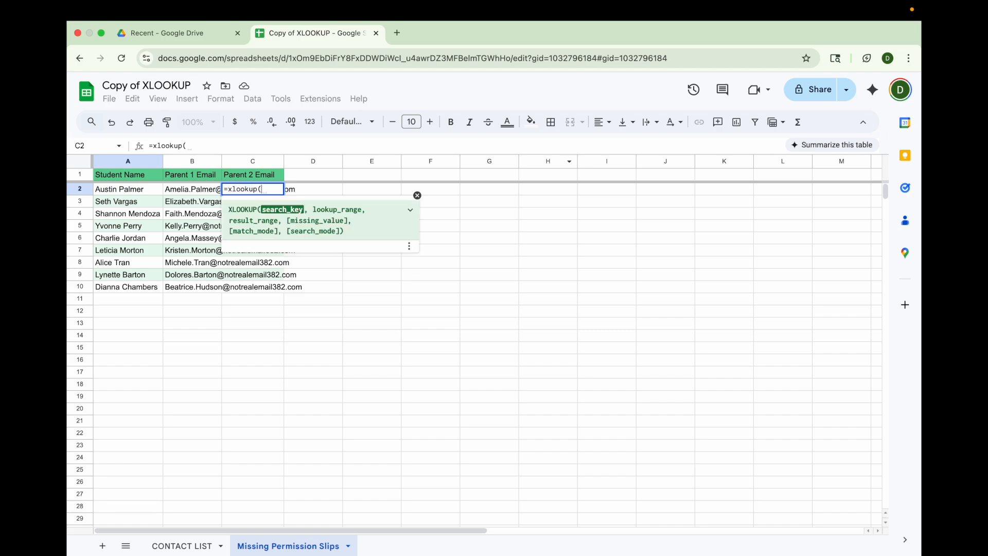
left_click(144, 194)
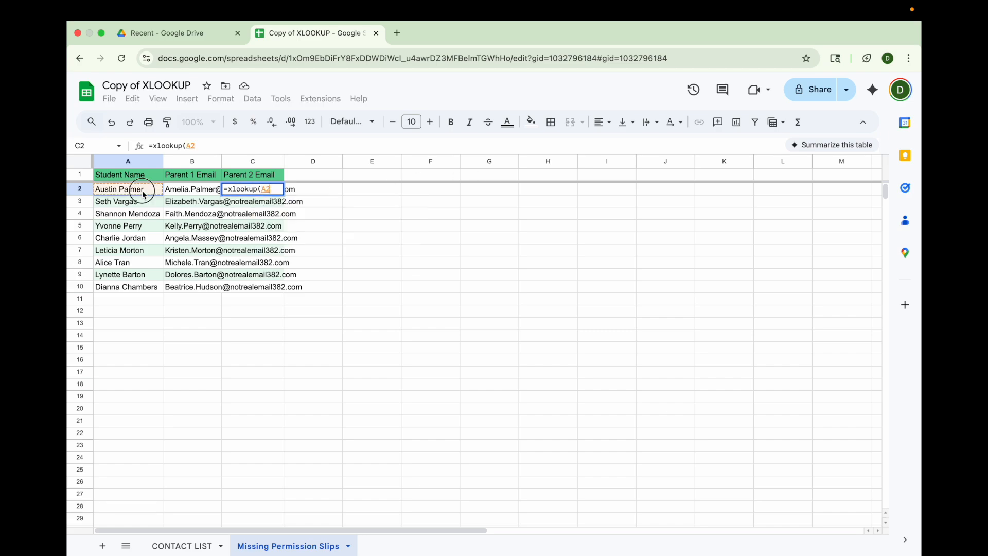
type(",")
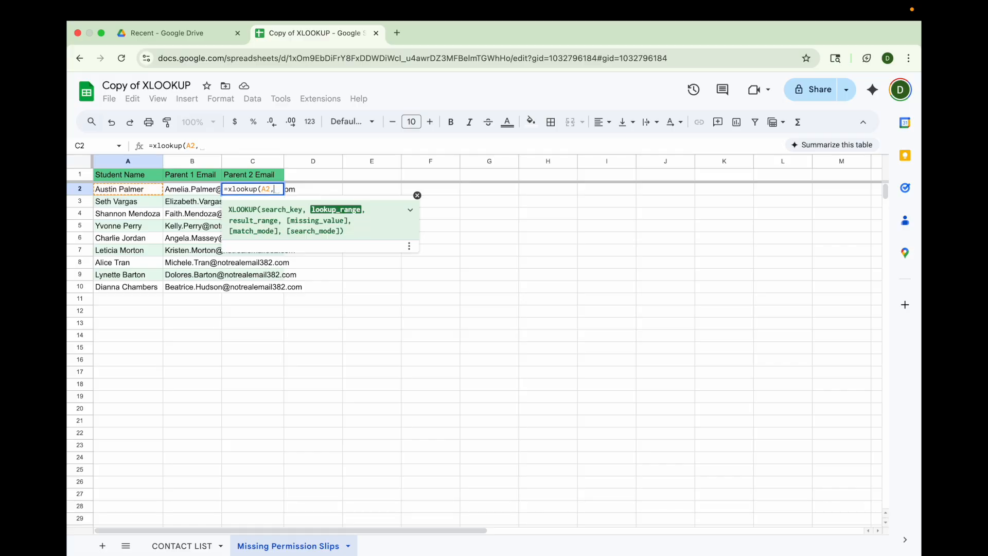
Step: Complete the formula with CONTACT LIST column A as lookup range and column E as result range, then fill it down to C10
left_click(194, 548)
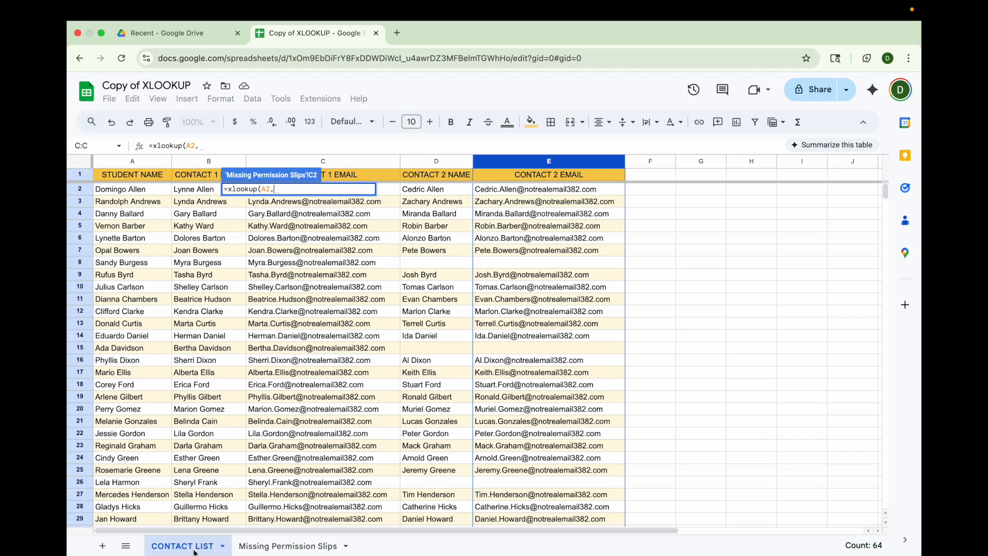
left_click(132, 163)
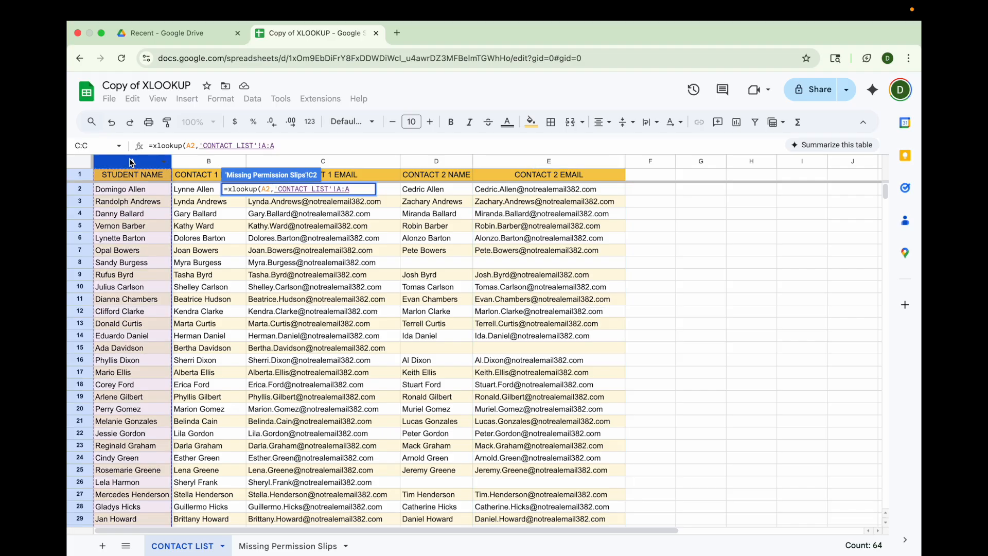
type(",")
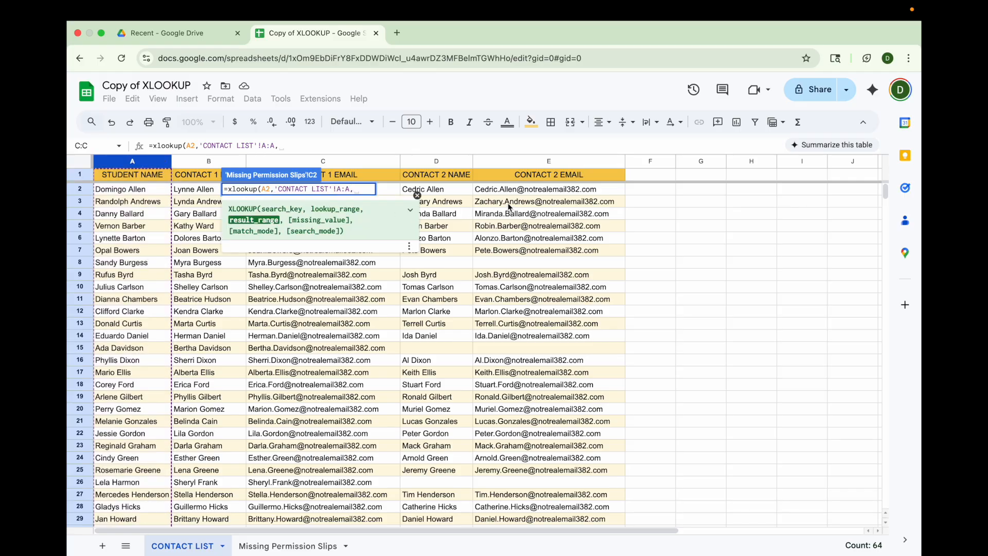
left_click(525, 161)
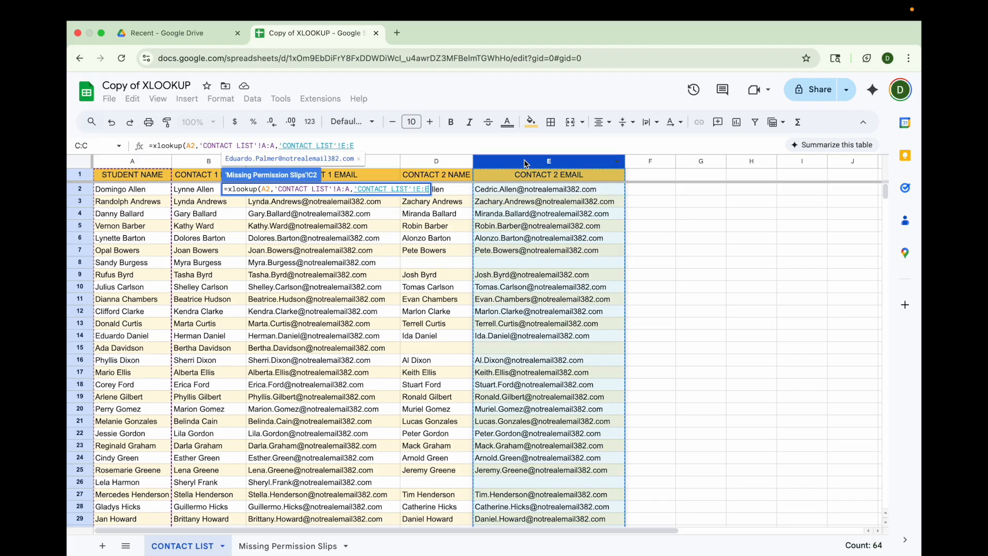
key("Return")
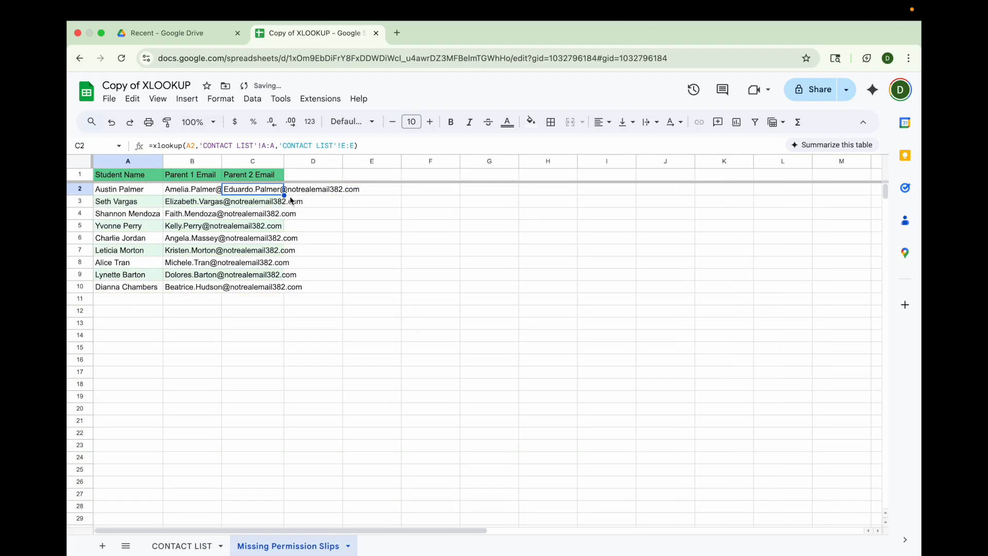
left_click_drag(285, 196, 280, 289)
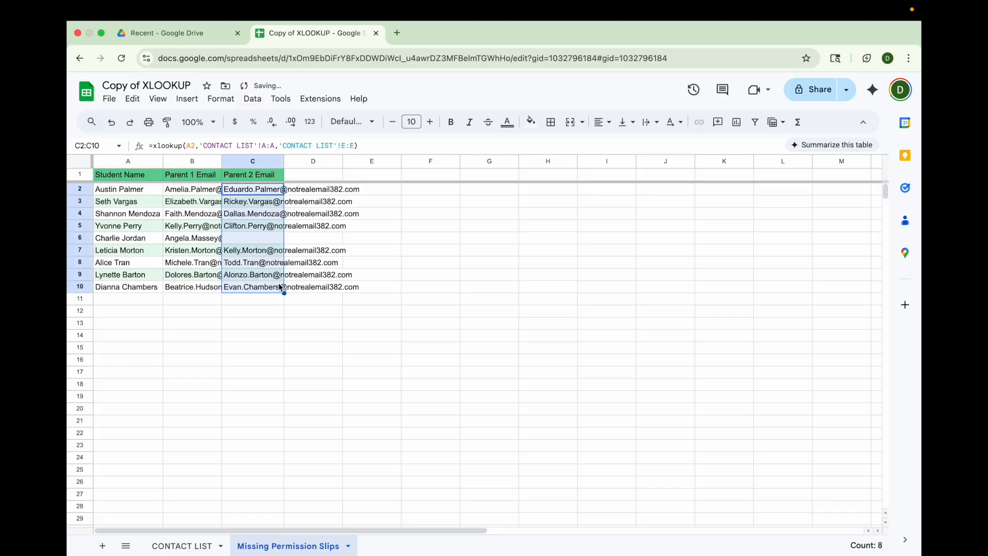
Step: Open Gmail in a new browser tab and start composing a new message
left_click(397, 32)
type("gmail.com")
key("Return")
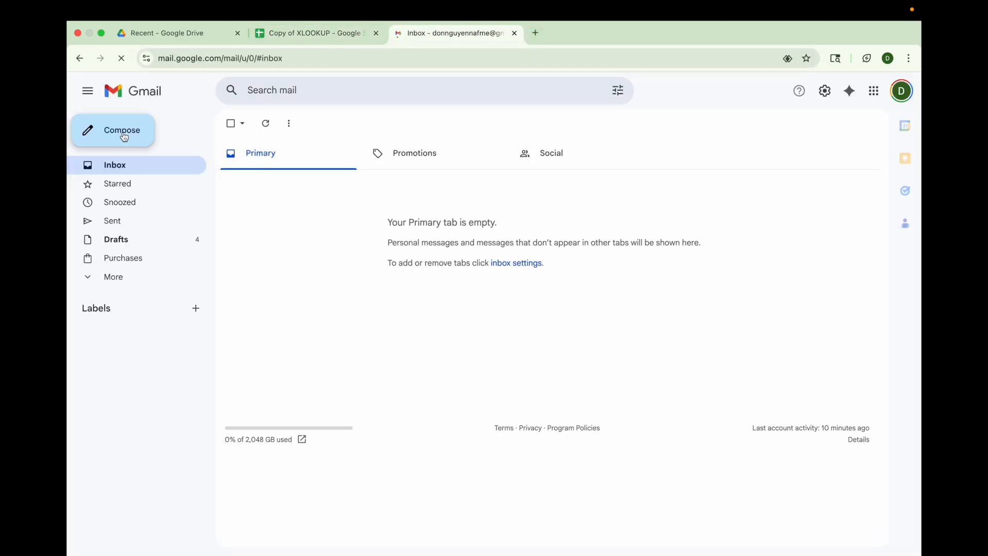
left_click(114, 135)
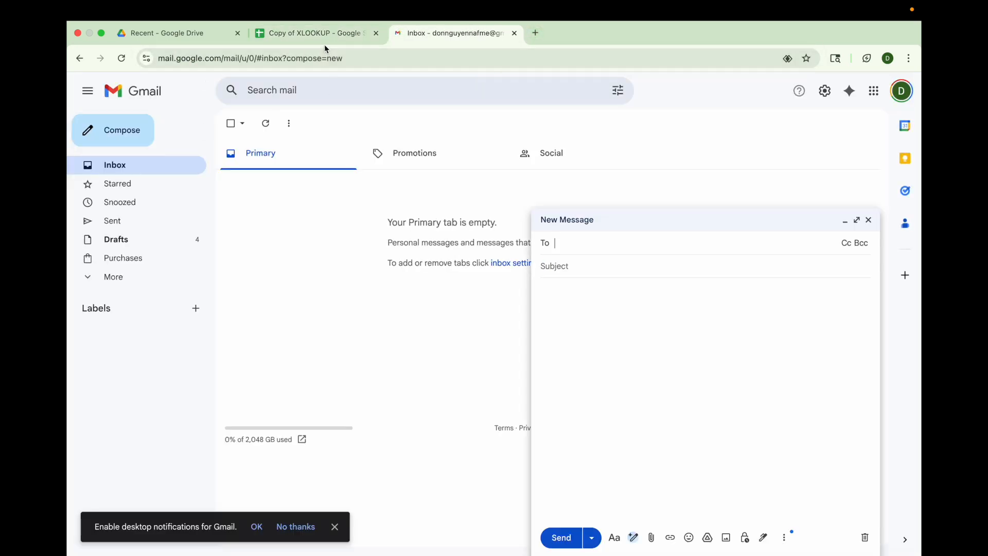
Step: Copy the Parent 1 emails in B2:B10 and paste them into the new message's To field
left_click(324, 44)
left_click_drag(191, 189, 192, 287)
key("super+c")
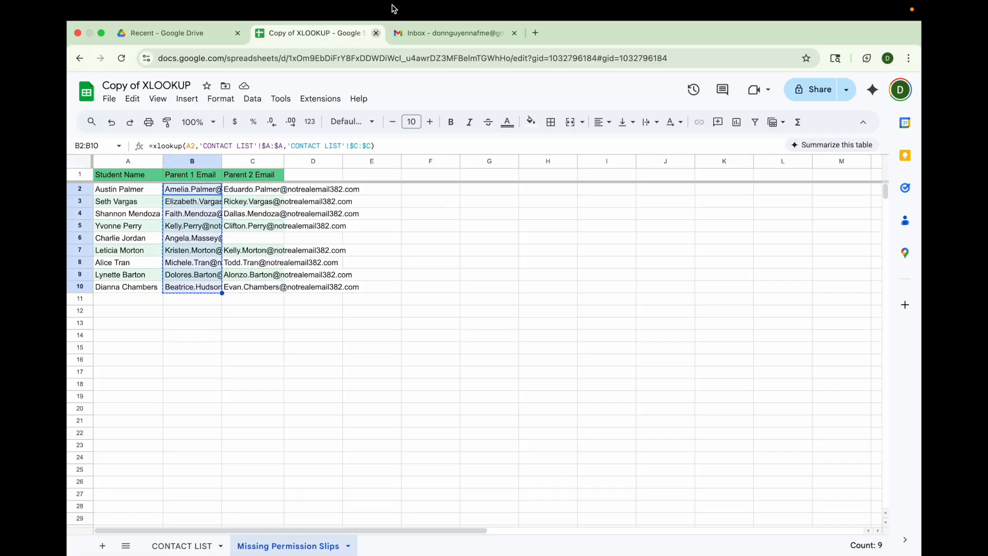
left_click(422, 36)
key("super+v")
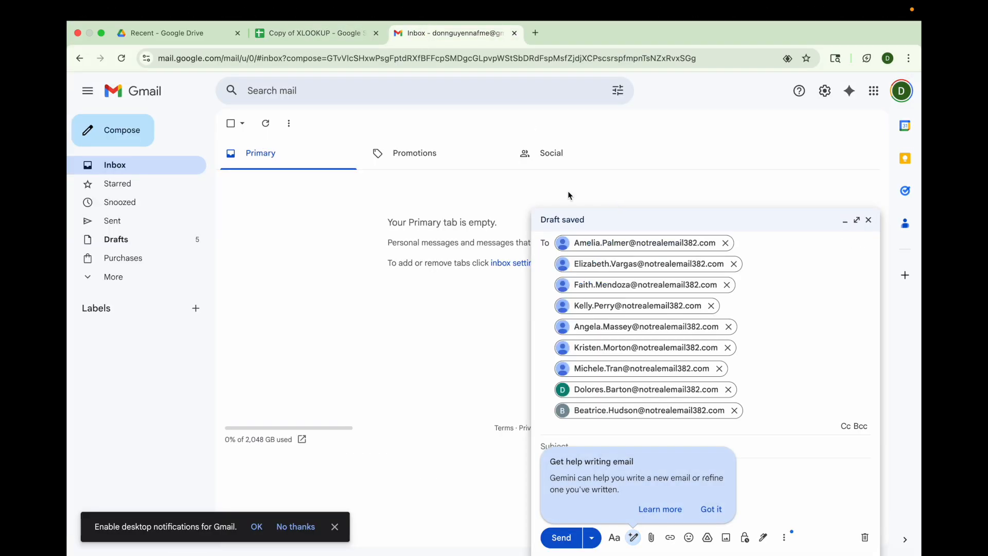
Step: Copy the Parent 2 emails in C2:C10 and paste them into the message's To field as well
left_click(314, 33)
left_click_drag(256, 192, 256, 286)
key("super+c")
left_click(448, 33)
key("super+v")
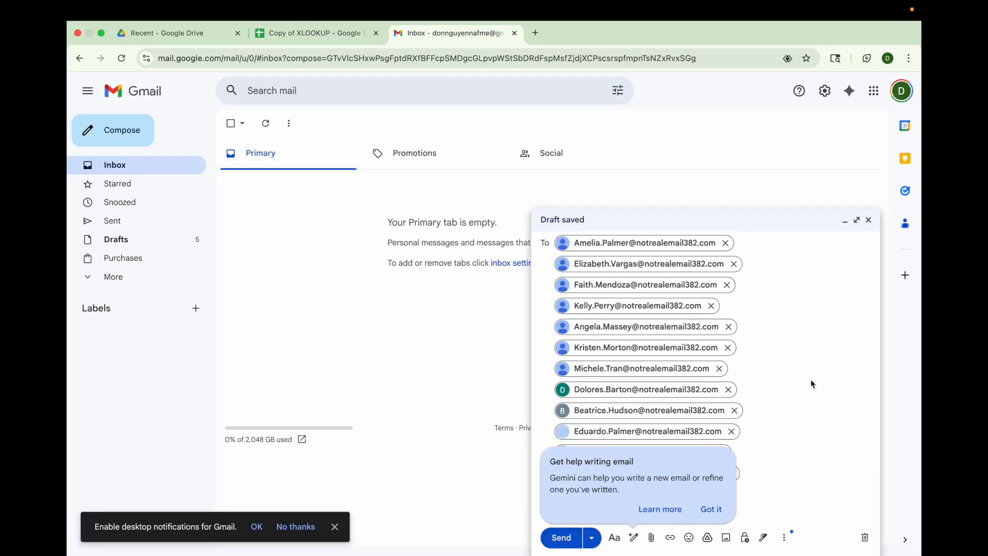